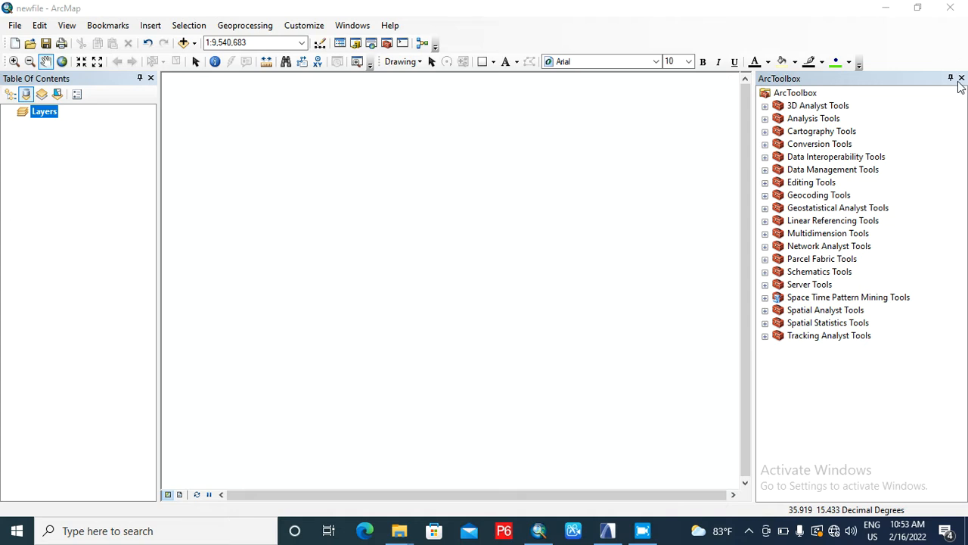
Step: Close the ArcToolbox window and bring up the Add Data dialog
left_click(961, 79)
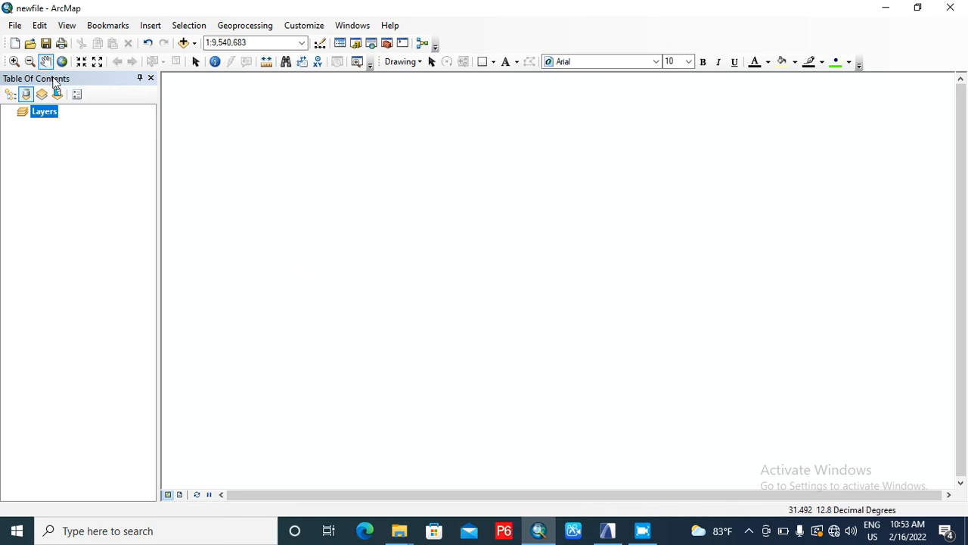
left_click(15, 25)
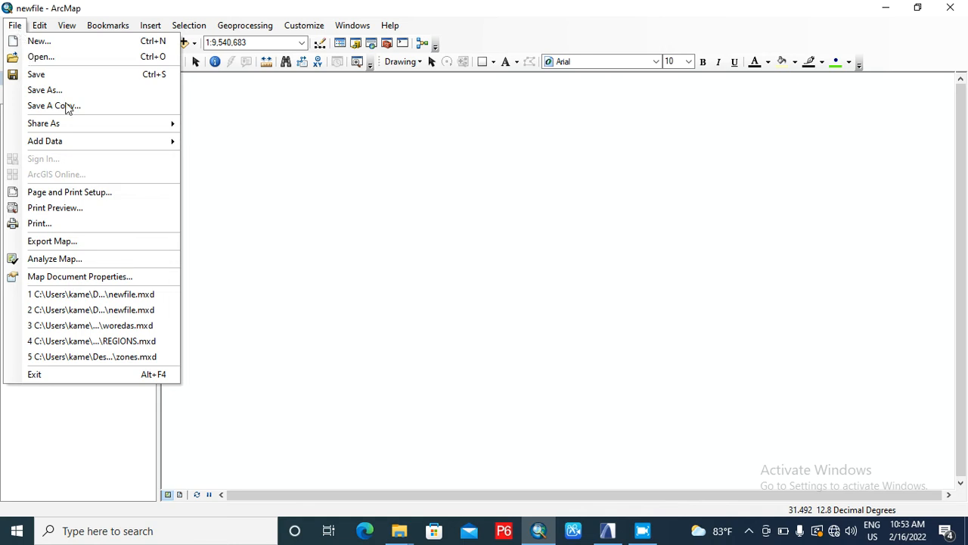
mouse_move(85, 142)
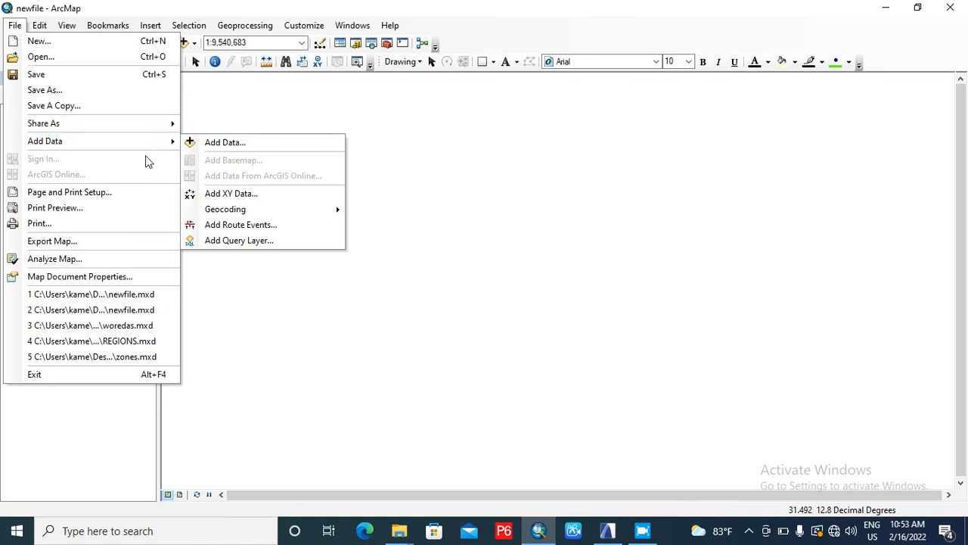
left_click(206, 144)
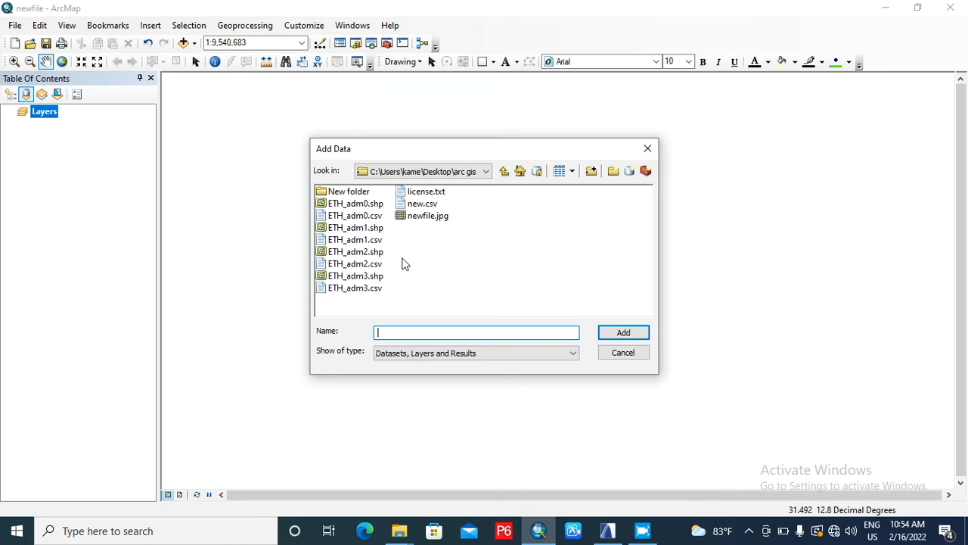
Step: Connect to the New folder inside the desktop folder "arc gis trainig file" from the Add Data dialog
left_click(591, 174)
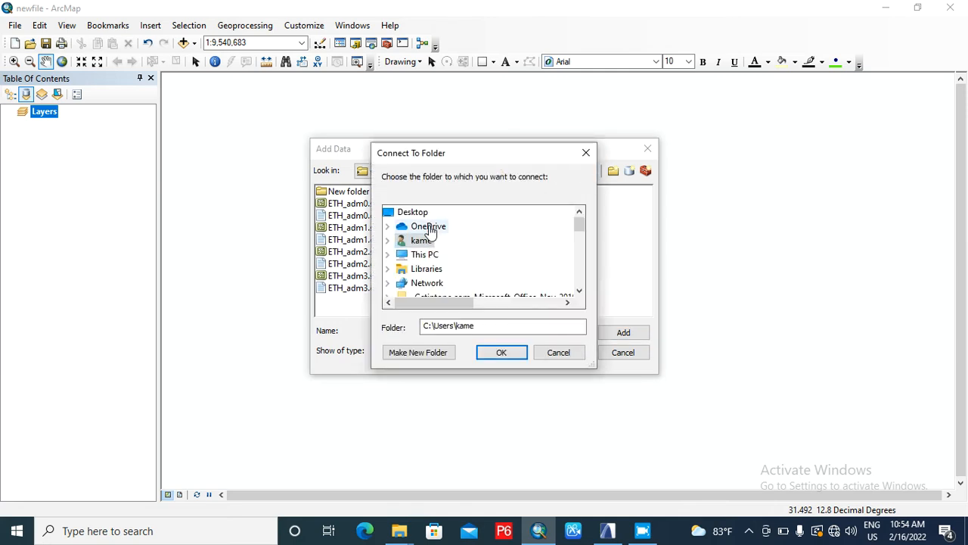
scroll(429, 227, "down", 3)
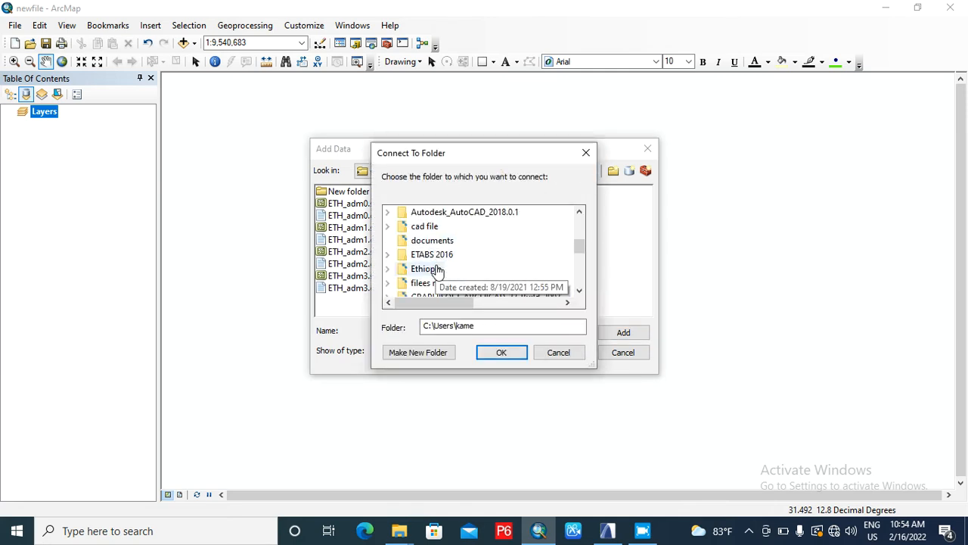
scroll(435, 269, "up", 3)
scroll(437, 271, "down", 3)
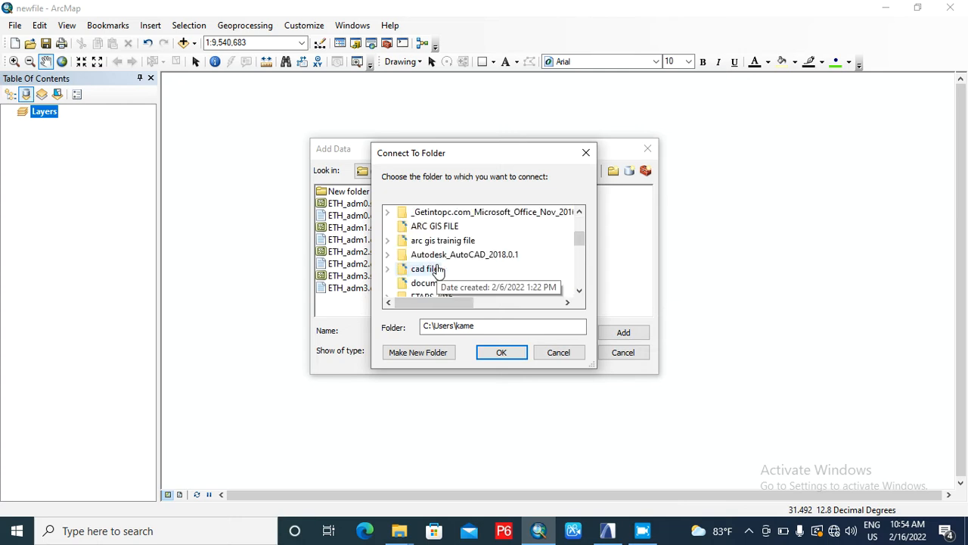
left_click(388, 240)
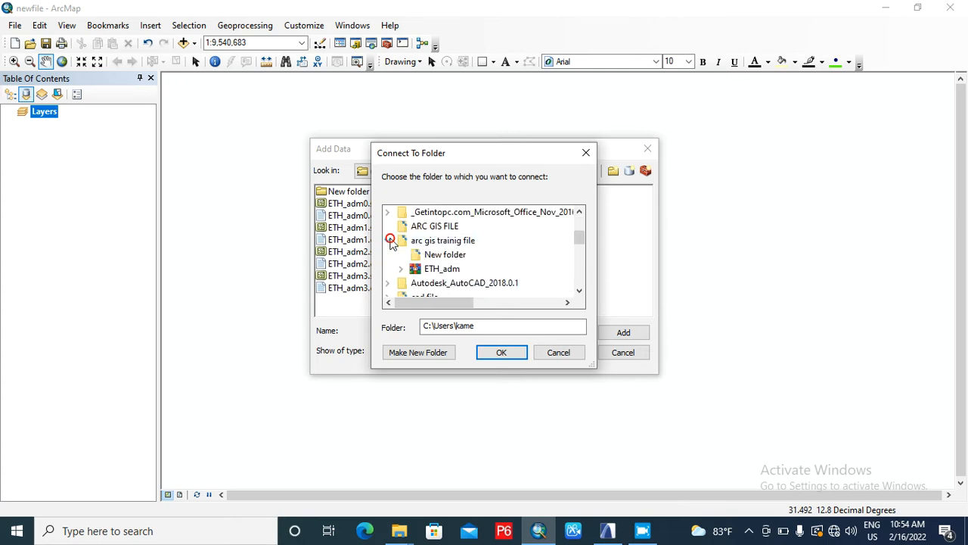
left_click(445, 255)
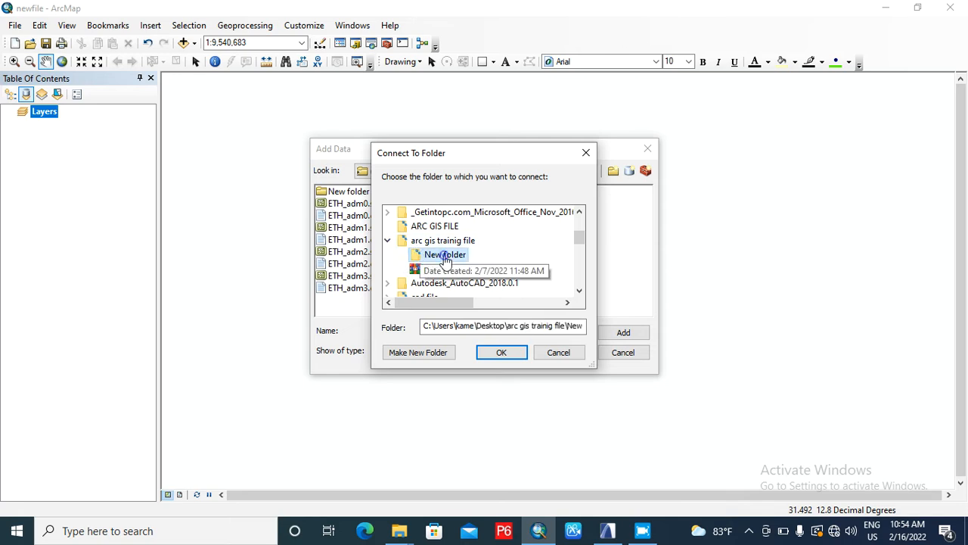
left_click(513, 353)
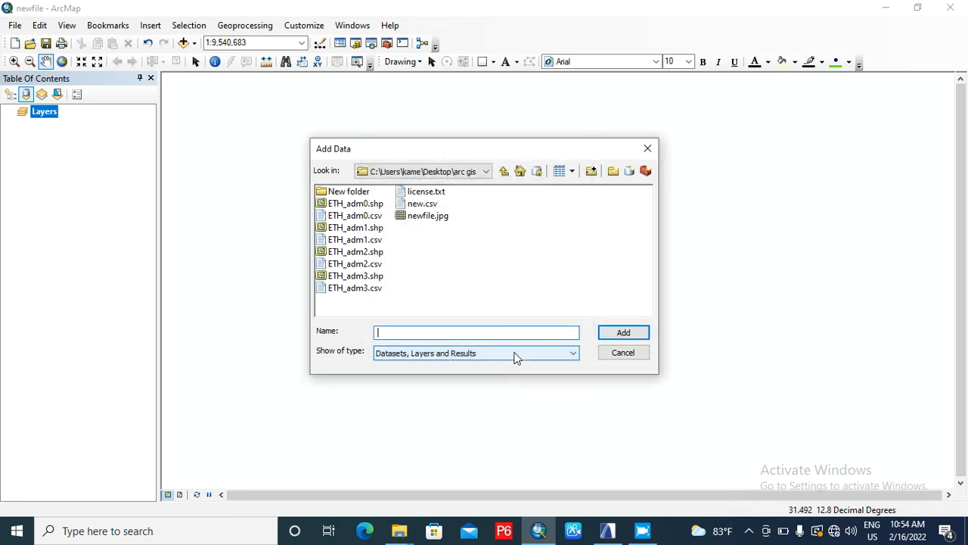
Step: Add ETH_adm0.shp from the "arc gis trainig file" folder to the map, and remove the layer again
left_click(481, 173)
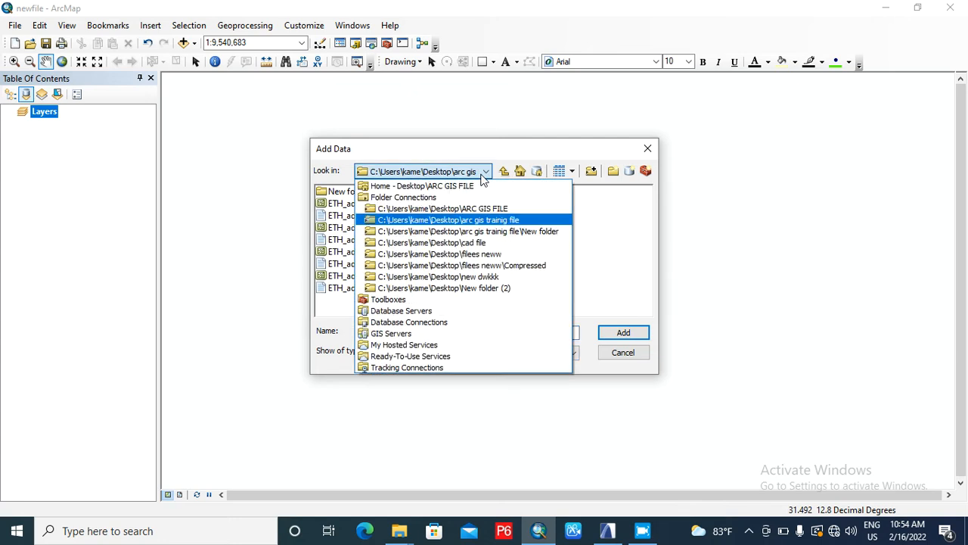
left_click(483, 174)
left_click(483, 172)
left_click(482, 221)
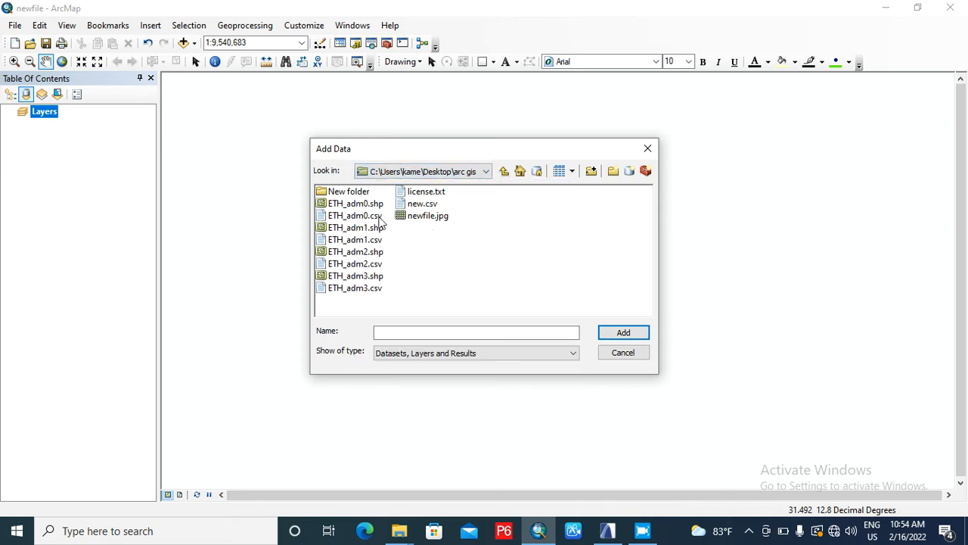
left_click(360, 203)
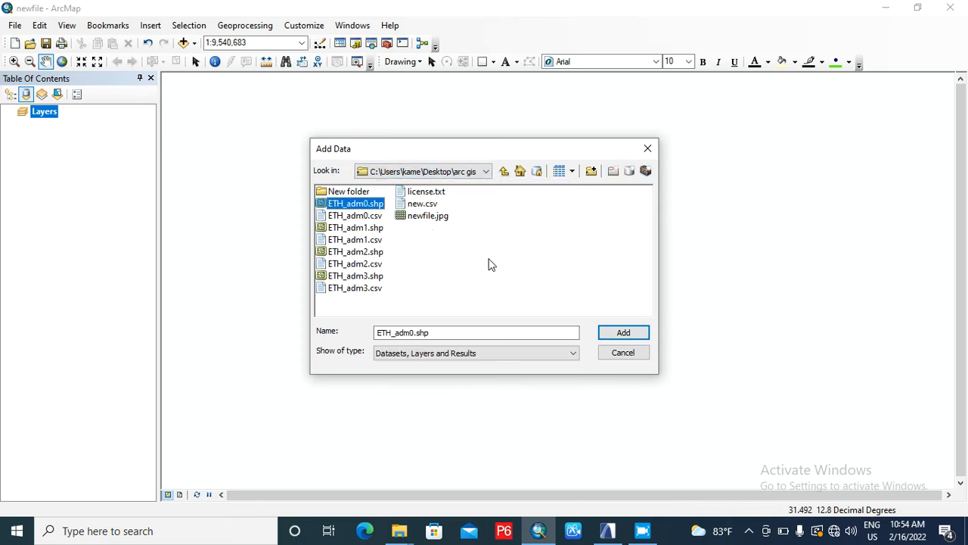
left_click(622, 333)
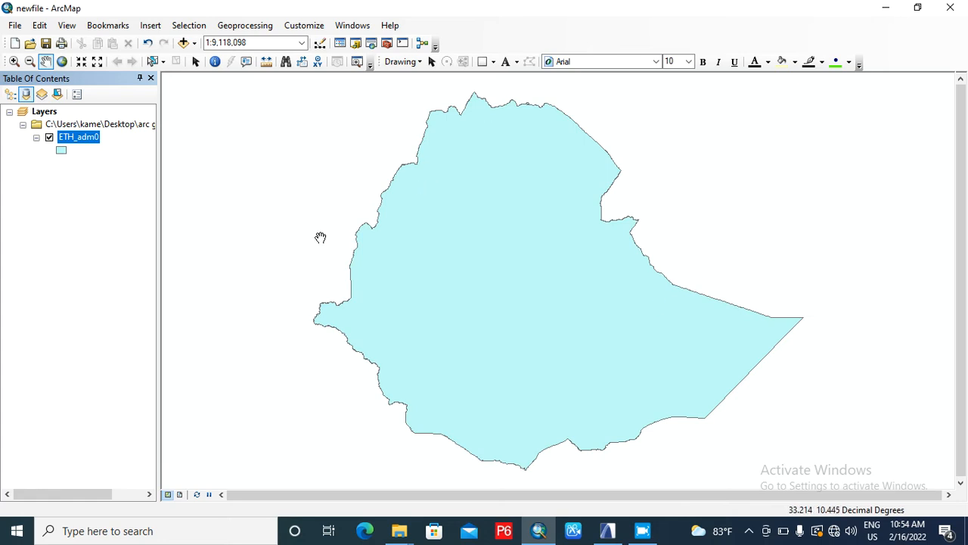
right_click(70, 137)
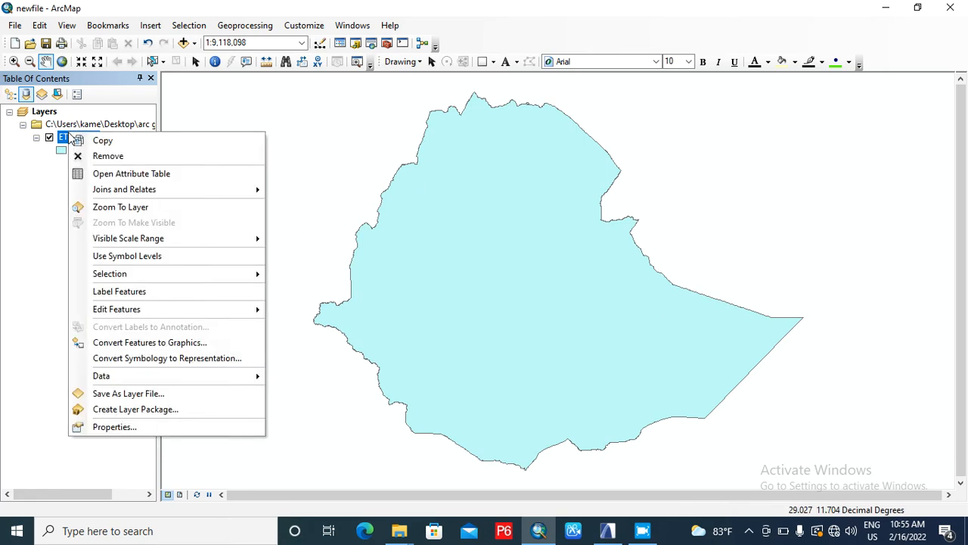
left_click(100, 156)
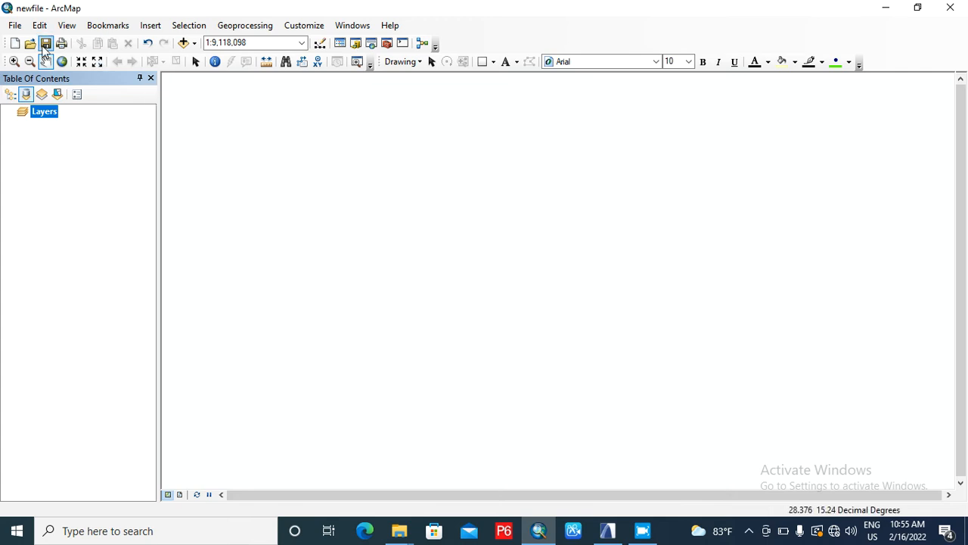
Step: Add the ETH_adm0.shp shapefile to the empty map once more and remove its layer
left_click(183, 42)
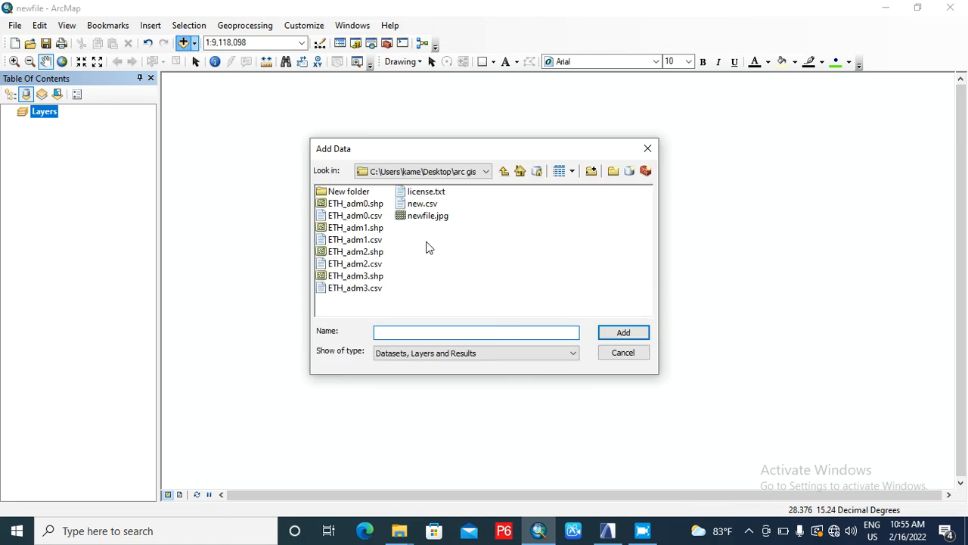
left_click(370, 205)
left_click(625, 334)
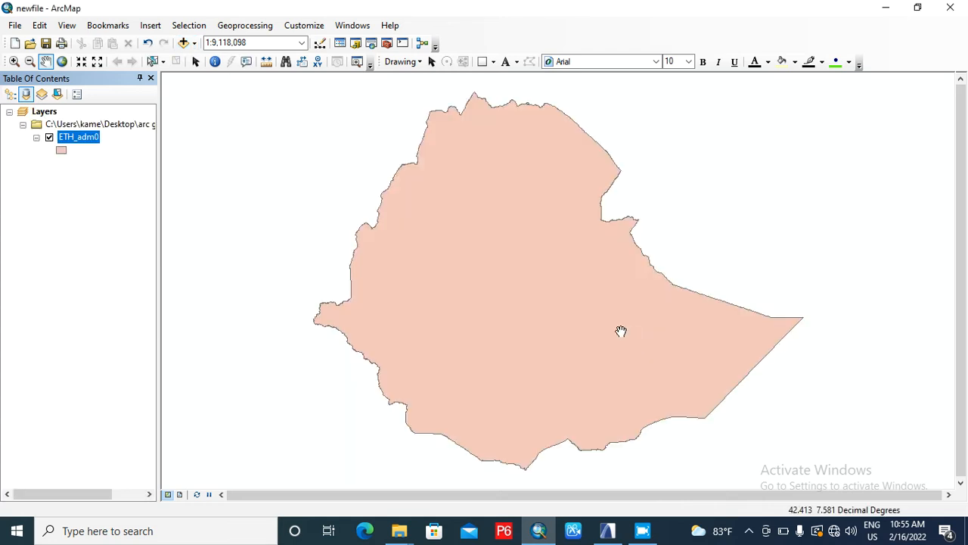
right_click(81, 138)
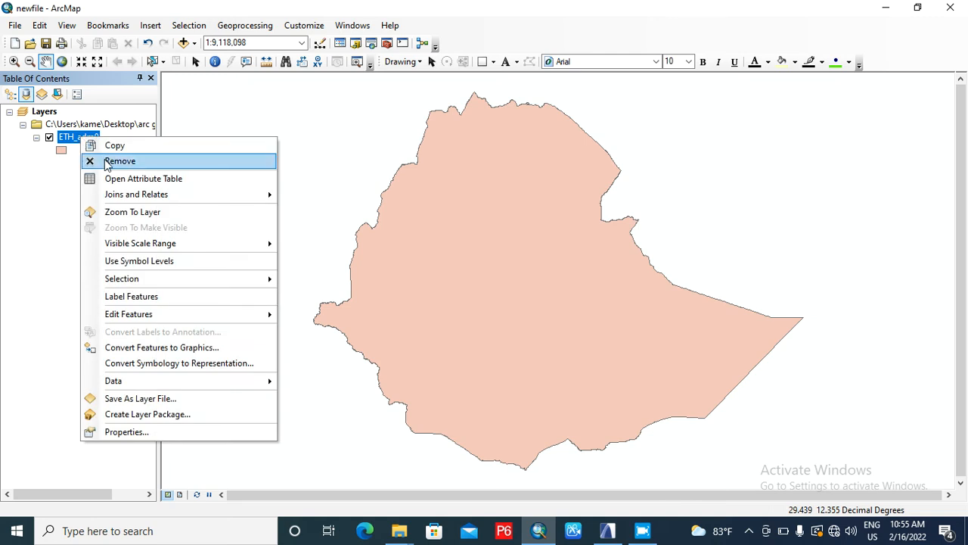
left_click(106, 161)
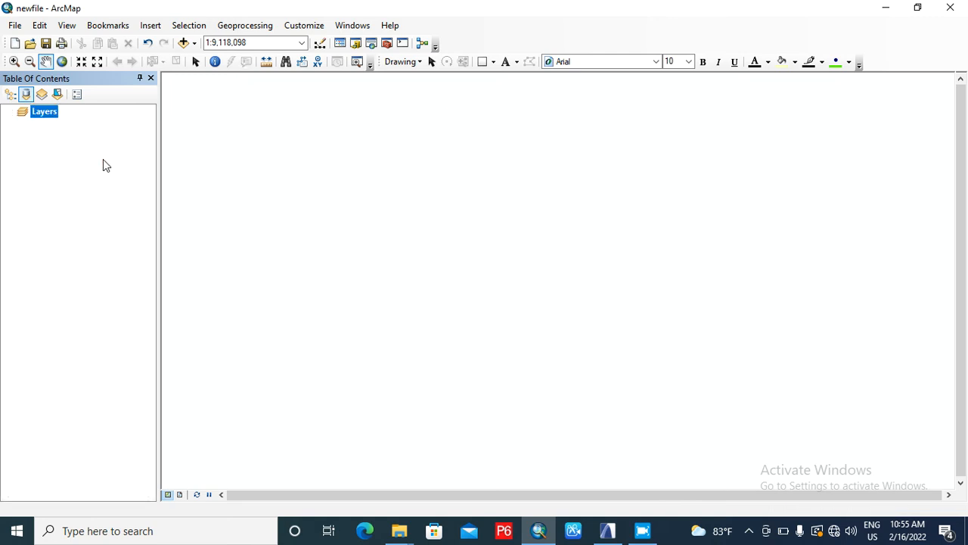
Step: Open the Catalog and connect it to the desktop folder "arc gis trainig file"
left_click(354, 45)
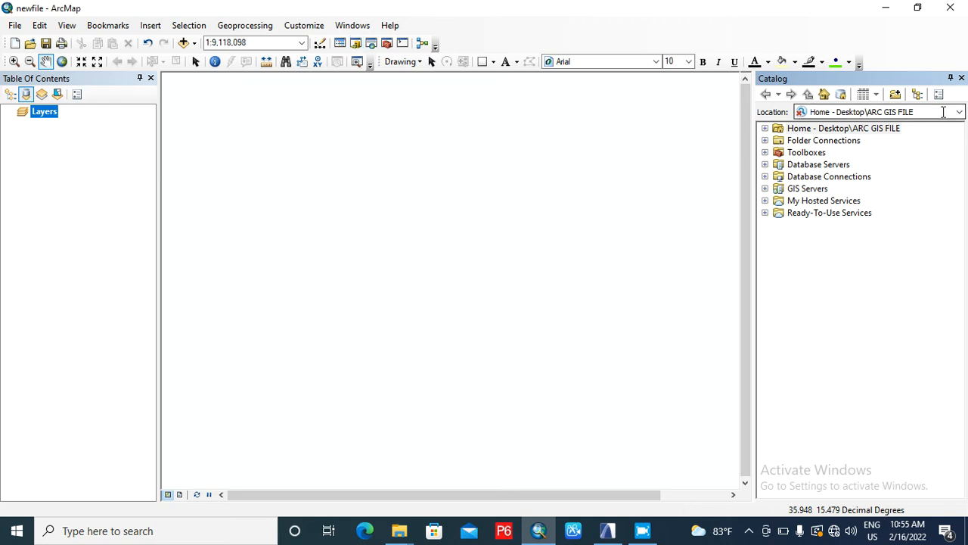
left_click(896, 96)
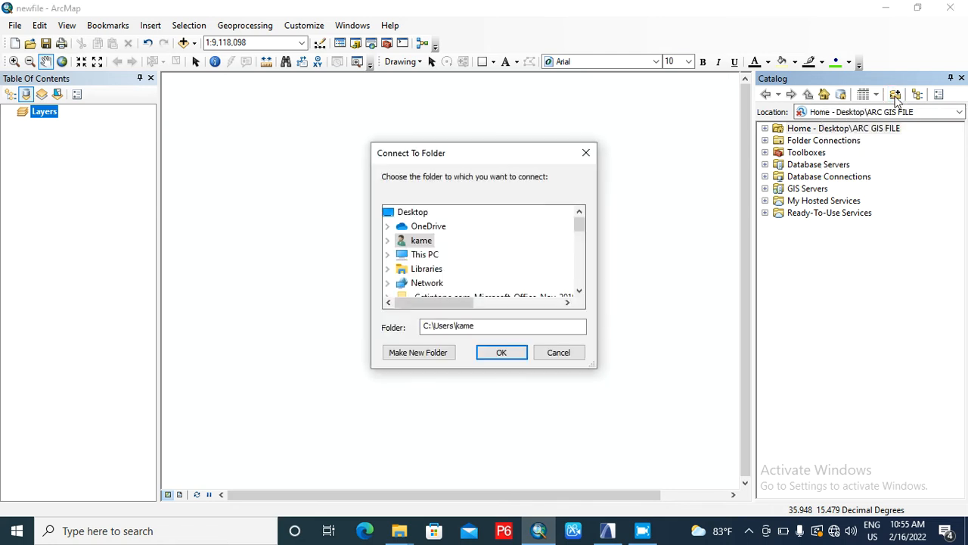
scroll(453, 253, "down", 3)
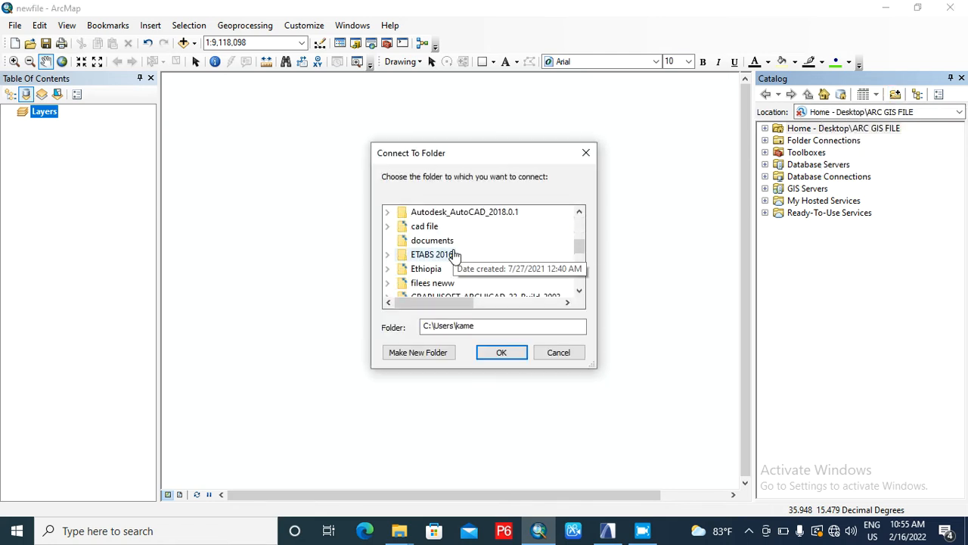
scroll(454, 256, "down", 1)
scroll(454, 255, "down", 5)
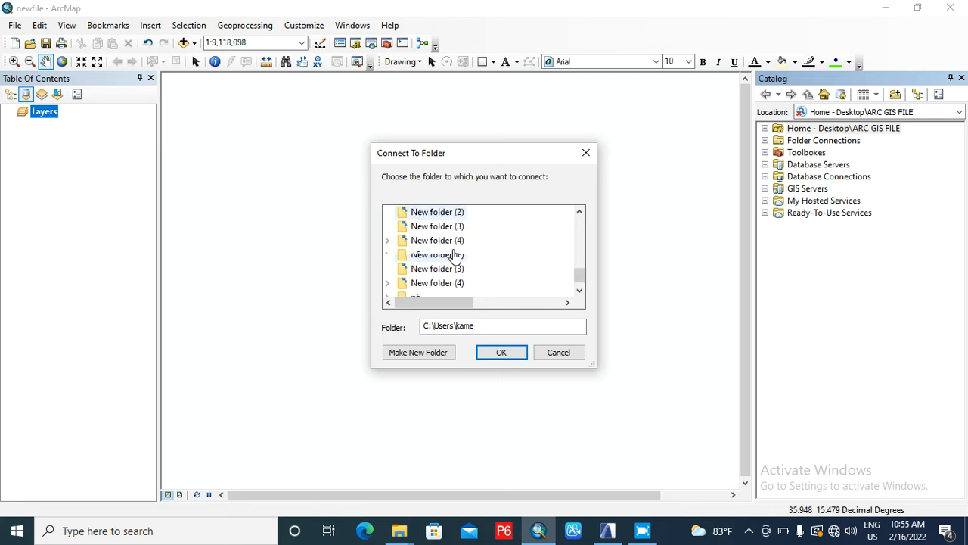
scroll(454, 255, "up", 3)
scroll(454, 255, "up", 10)
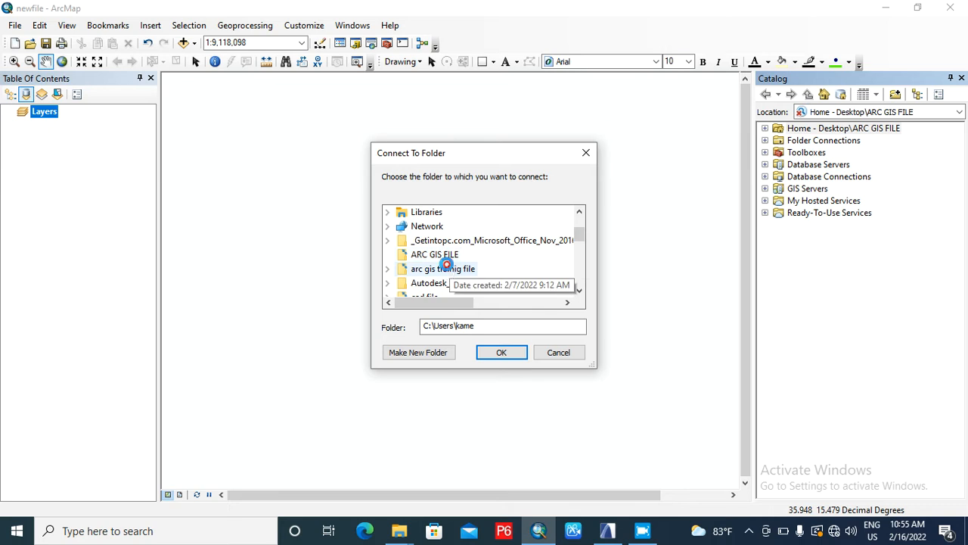
double_click(452, 269)
left_click(501, 354)
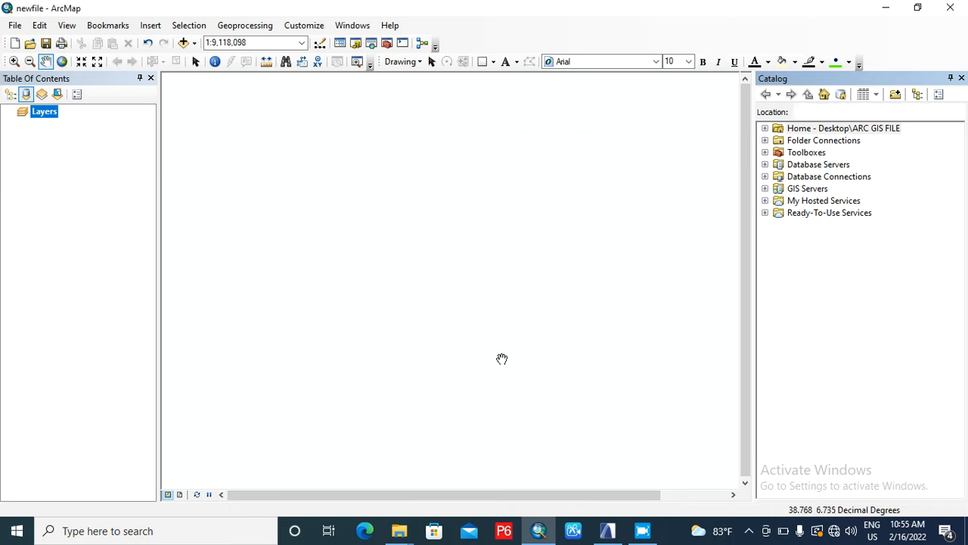
Step: Add ETH_adm0.shp to the map from the "arc gis trainig file" folder connection in the Catalog
double_click(885, 129)
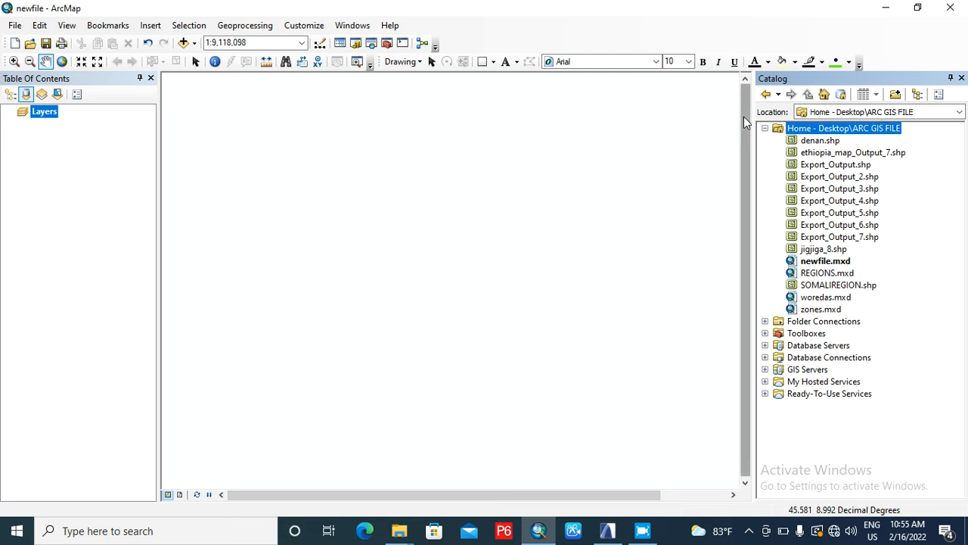
left_click(765, 128)
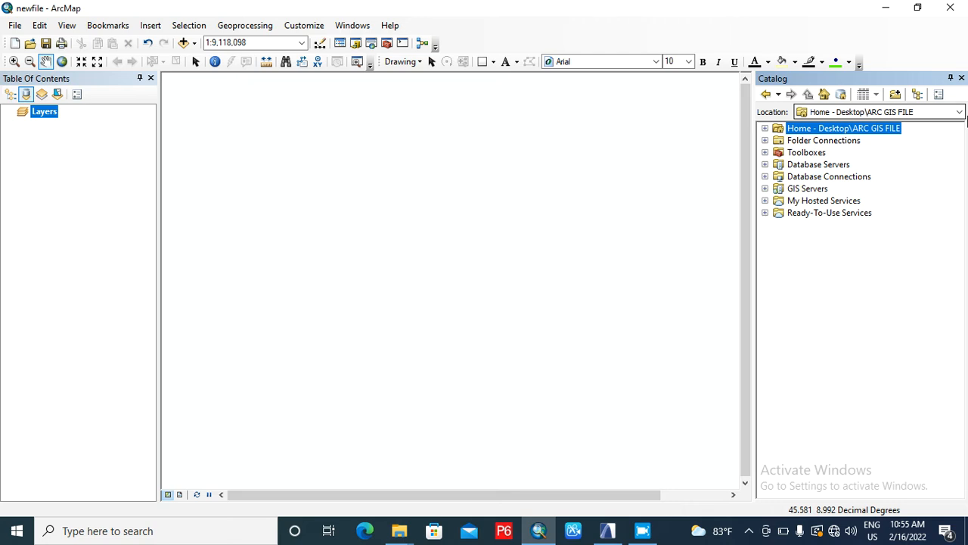
left_click(959, 113)
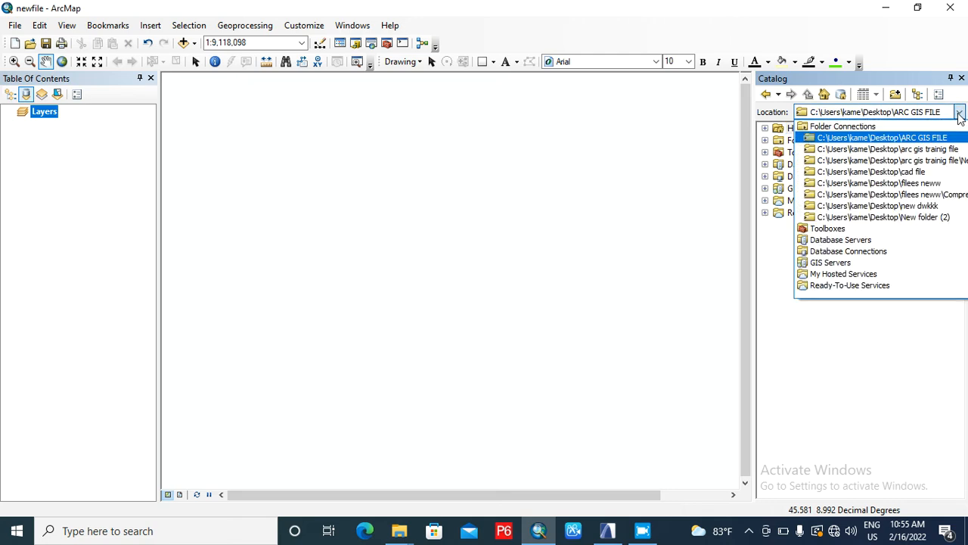
left_click(907, 150)
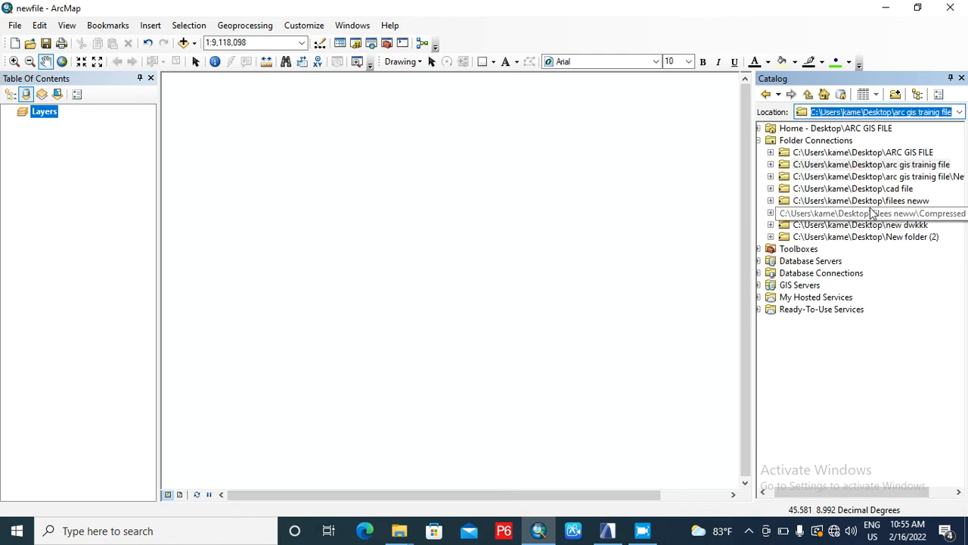
left_click(887, 165)
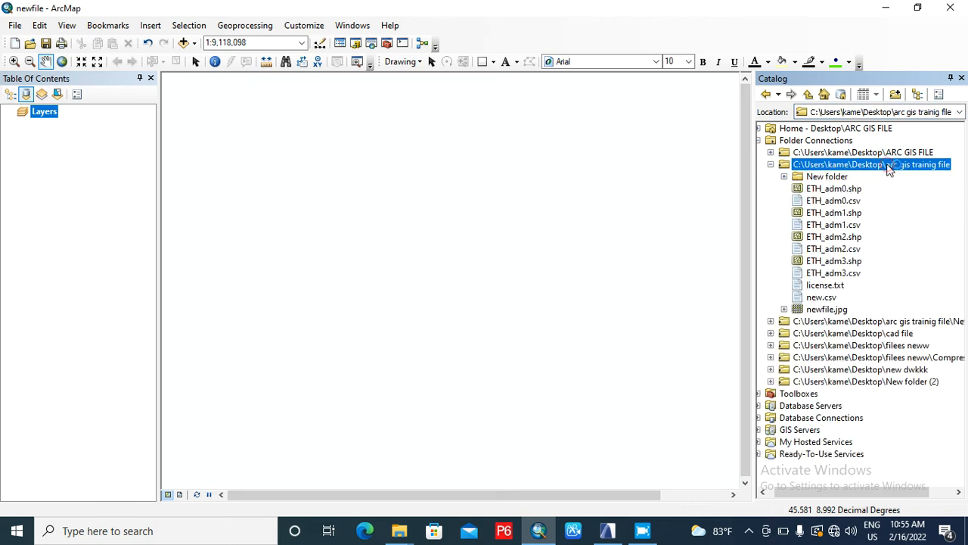
left_click(844, 190)
mouse_move(844, 193)
left_mouse_down()
mouse_move(320, 193)
mouse_move(494, 201)
mouse_move(423, 201)
left_mouse_up()
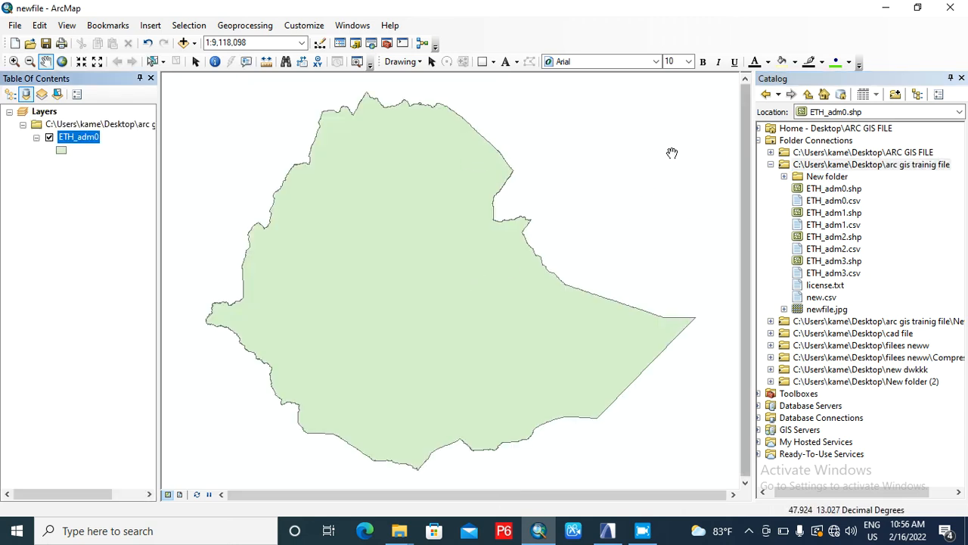
Step: Close the Catalog window to leave more room for the map
right_click(83, 138)
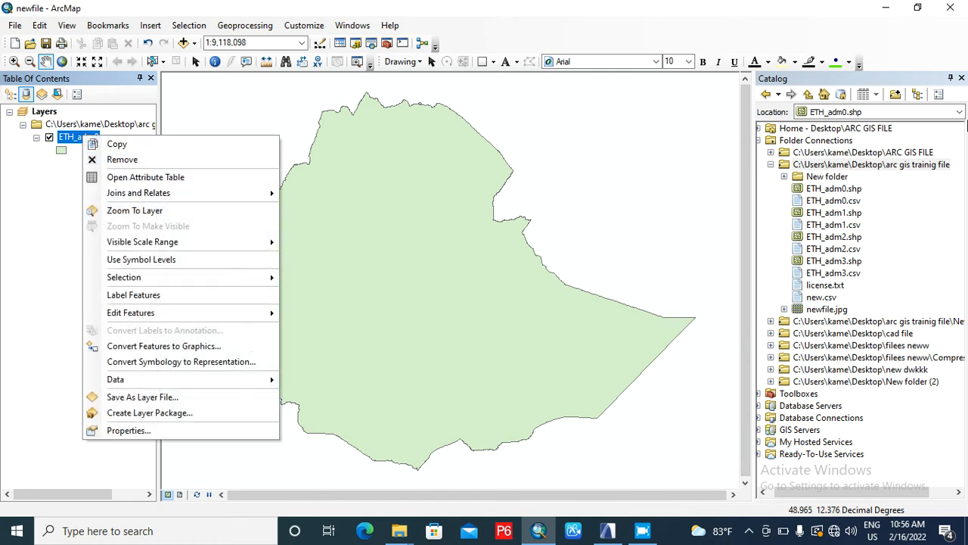
left_click(961, 78)
left_click(962, 78)
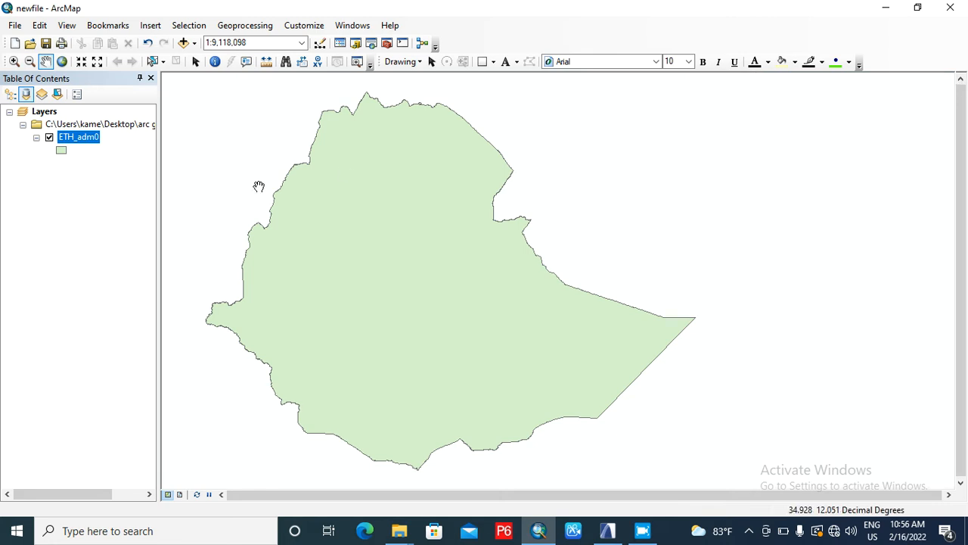
scroll(525, 283, "up", 2)
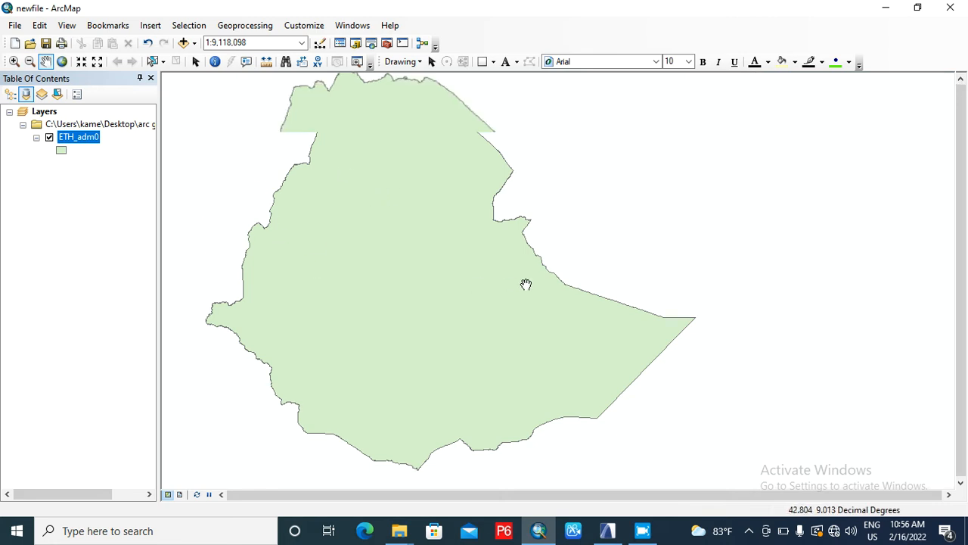
Step: Add the ETH_adm1.shp shapefile from the training folder to the map above the ETH_adm0 layer
scroll(525, 283, "down", 2)
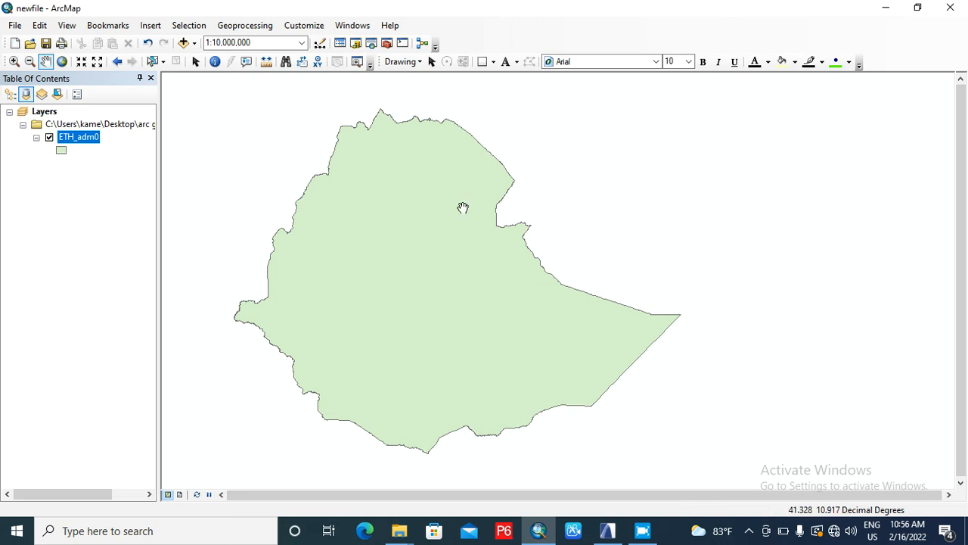
left_click(184, 43)
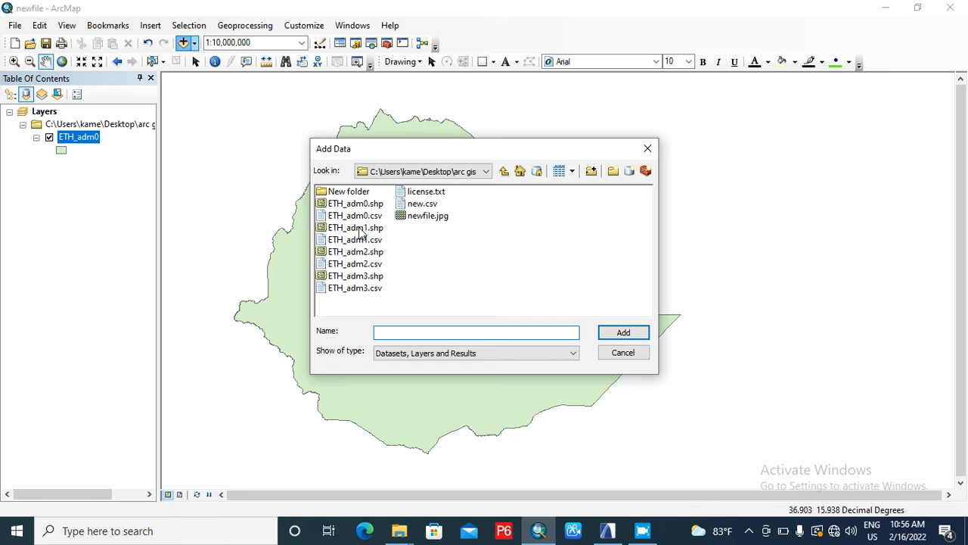
left_click(361, 227)
left_click(623, 332)
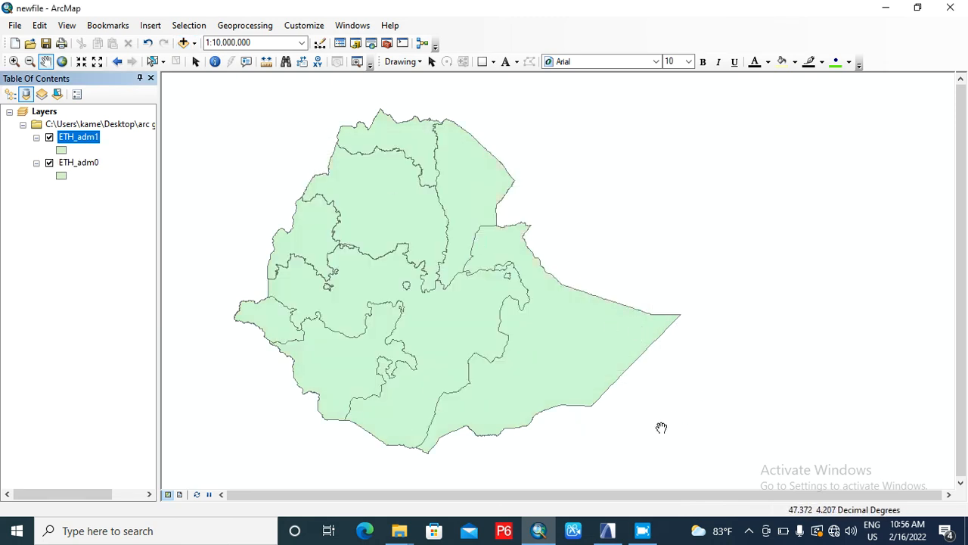
Step: Add the ETH_adm3.shp shapefile to the map, hide its layer and remove it
left_click(183, 44)
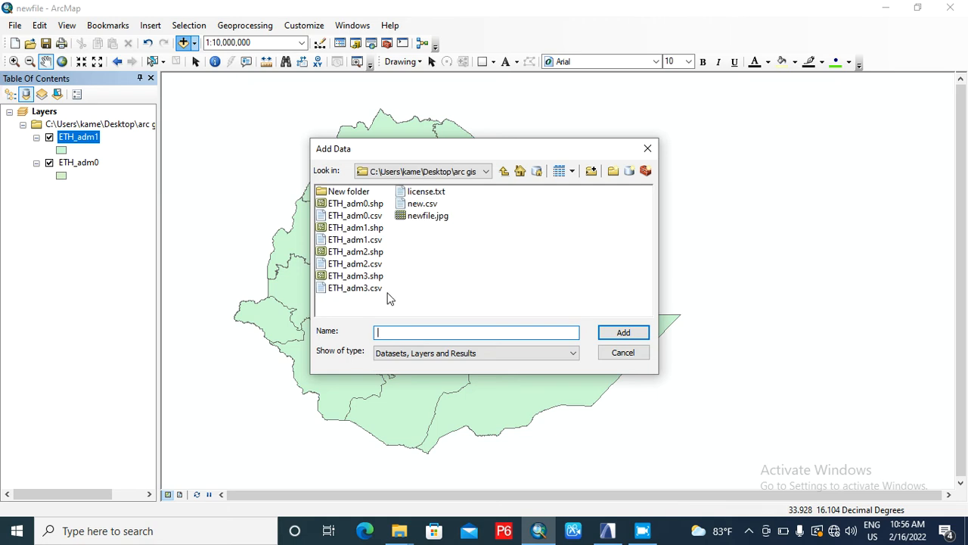
left_click(369, 277)
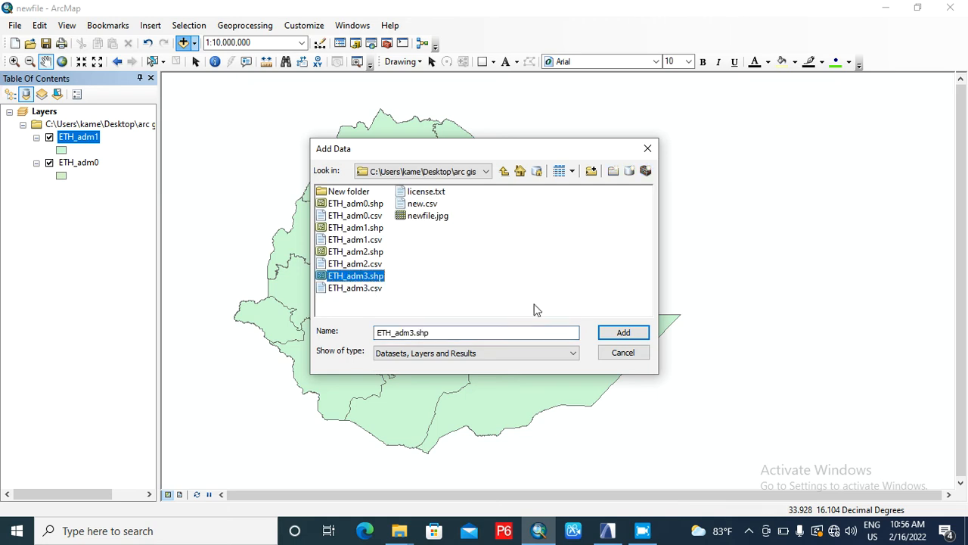
left_click(632, 333)
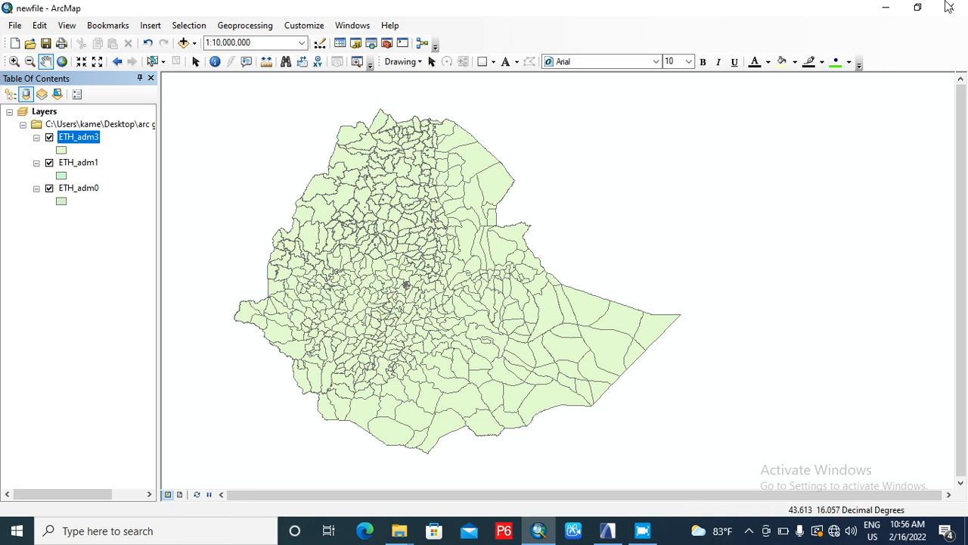
left_click(49, 138)
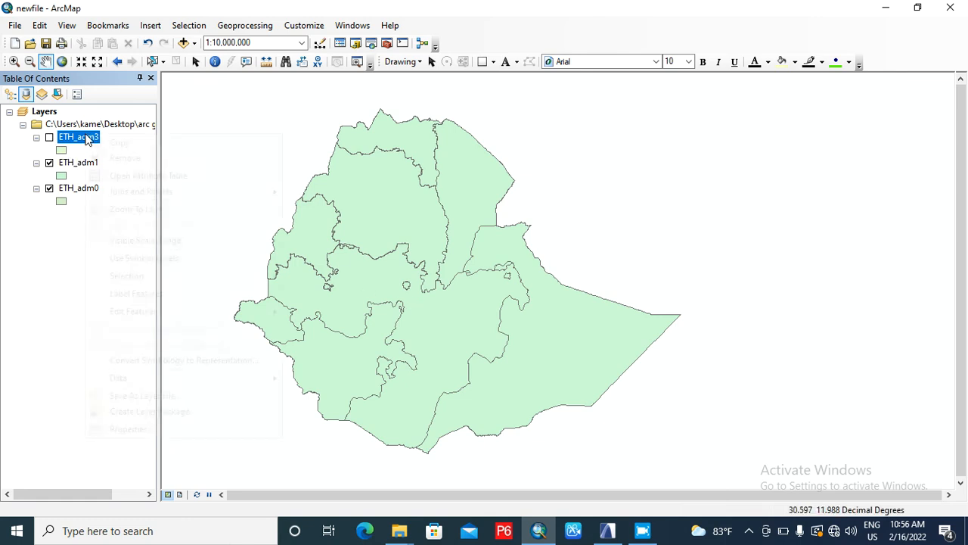
right_click(86, 138)
left_click(106, 154)
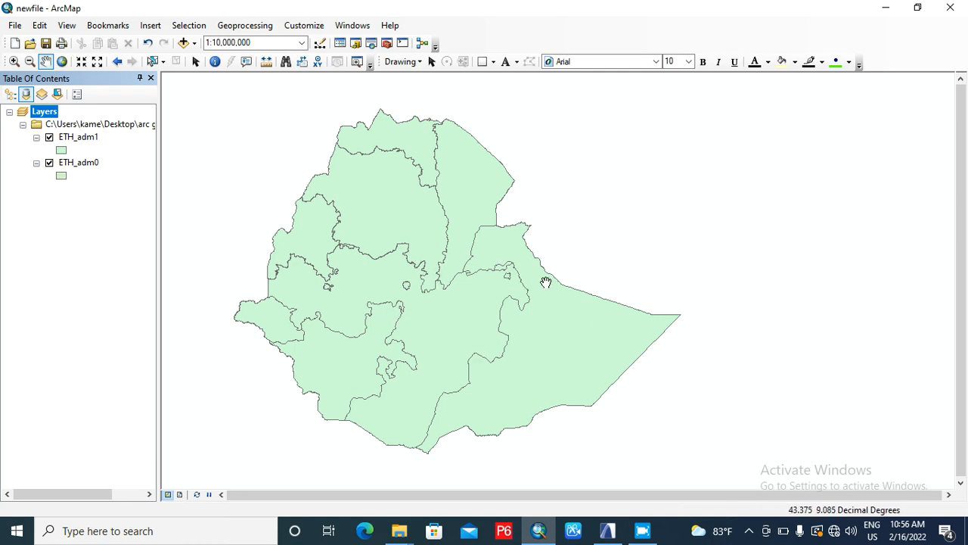
scroll(546, 283, "down", 1)
scroll(546, 281, "up", 1)
left_click(61, 150)
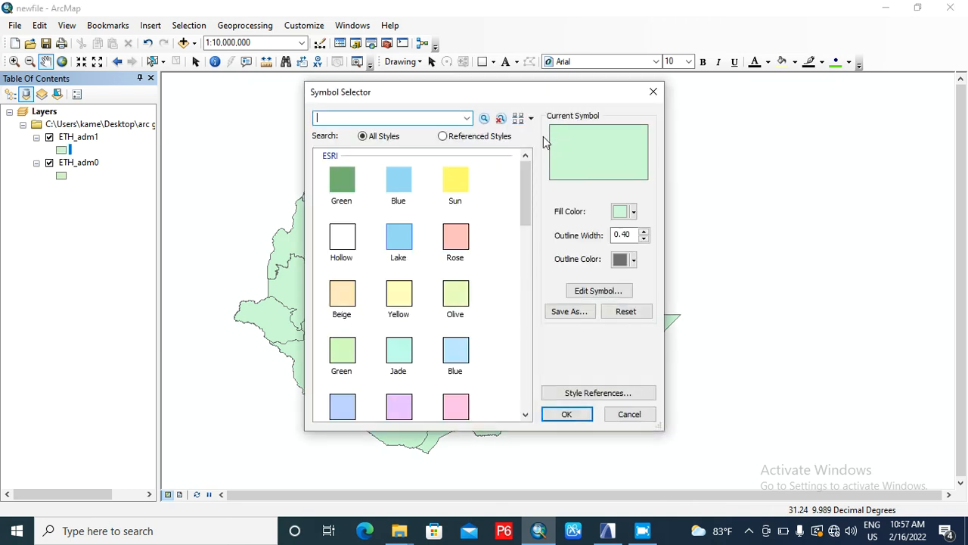
left_click(653, 92)
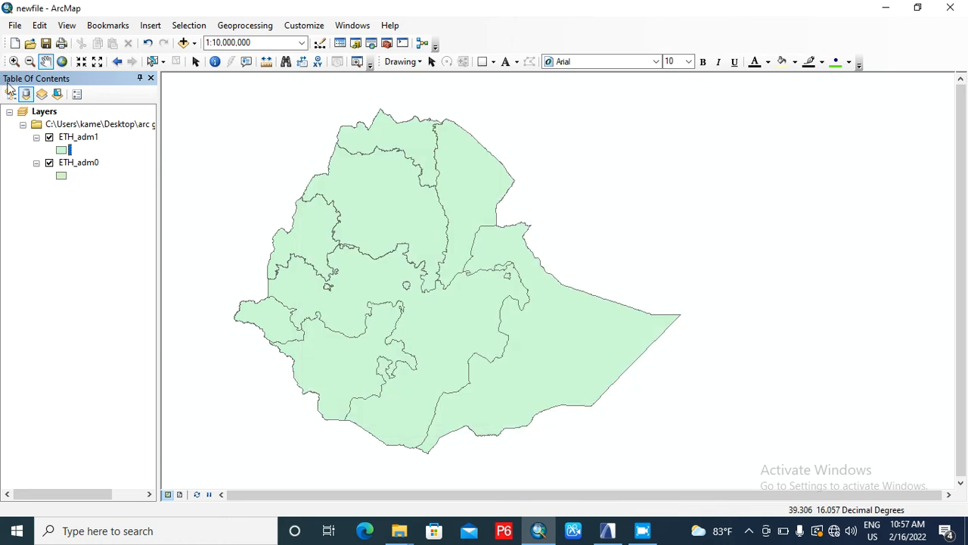
left_click(63, 151)
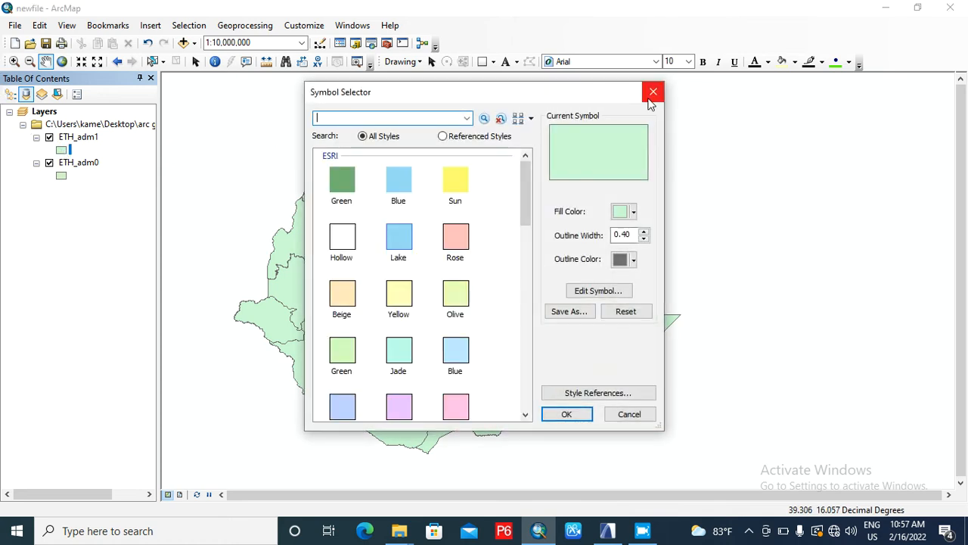
left_click(652, 93)
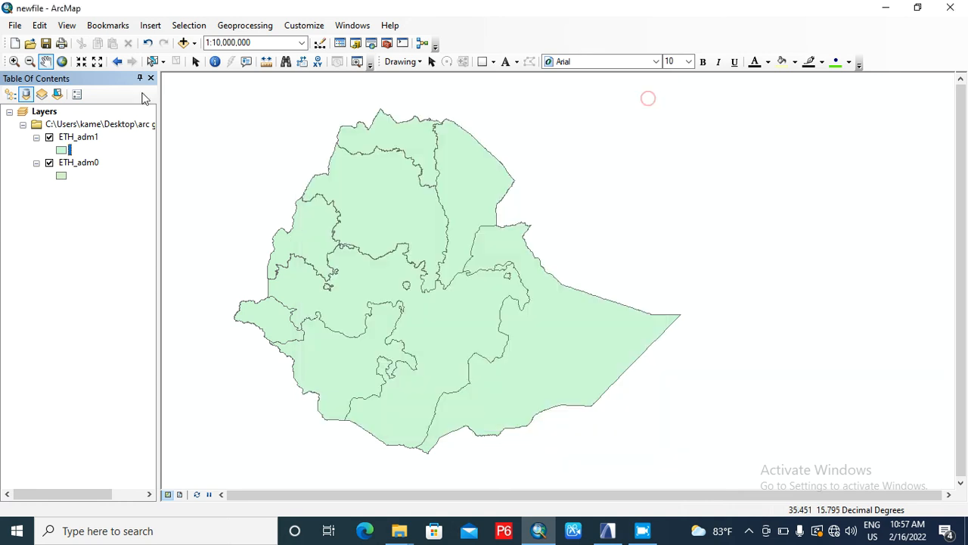
Step: Open the ETH_adm1 layer's properties and set its label field to NAME_1
left_click(73, 142)
right_click(73, 142)
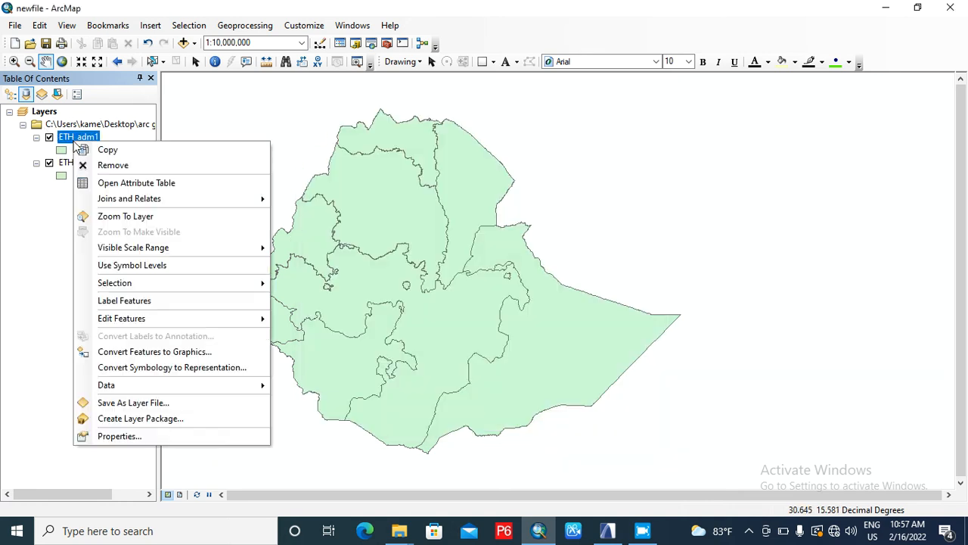
left_click(89, 435)
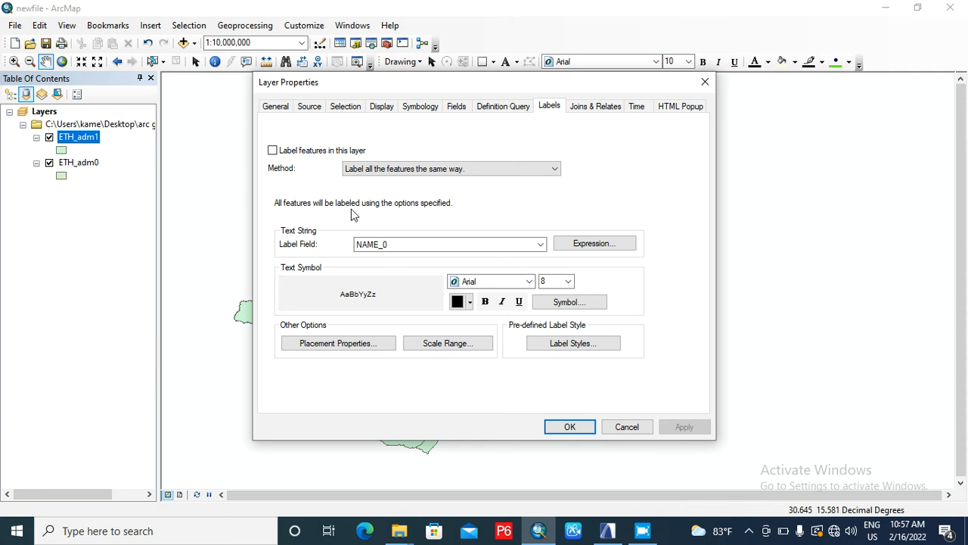
left_click(540, 244)
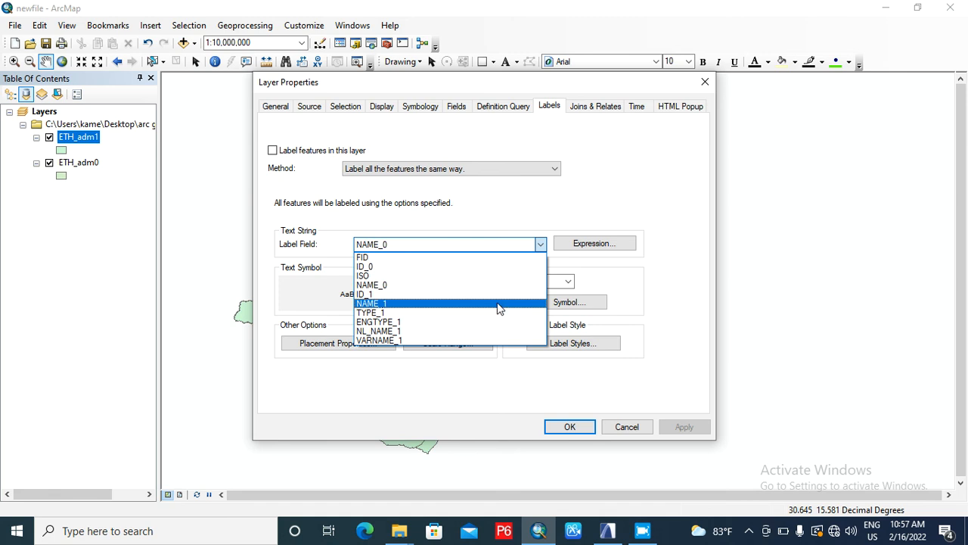
left_click(498, 306)
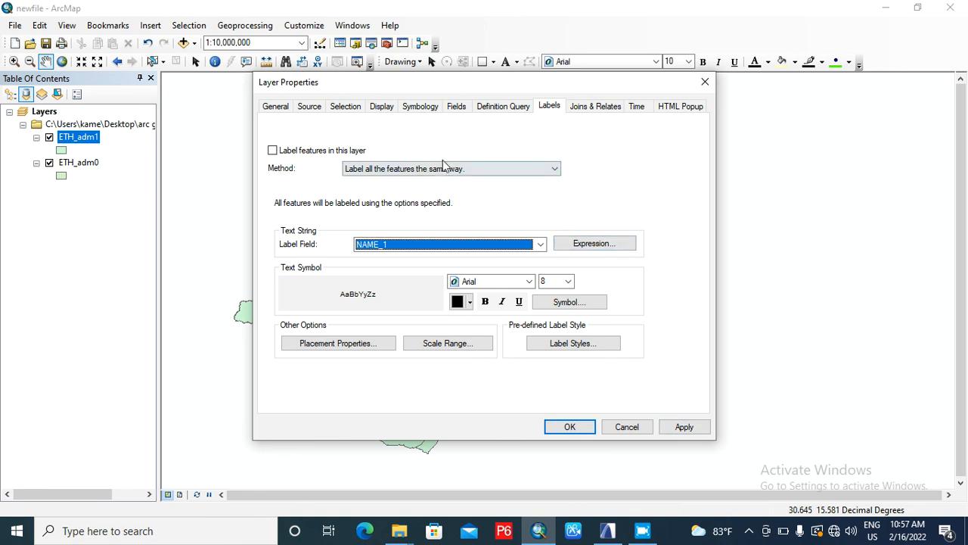
Step: Symbolize ETH_adm1 by categories with unique values of the NAME_1 field, adding all values, and apply the layer properties
left_click(426, 110)
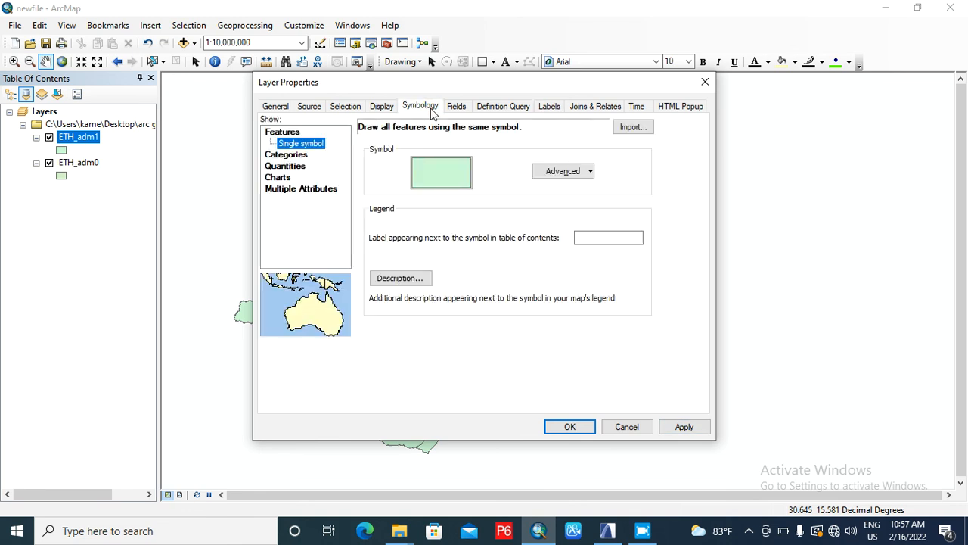
left_click(292, 155)
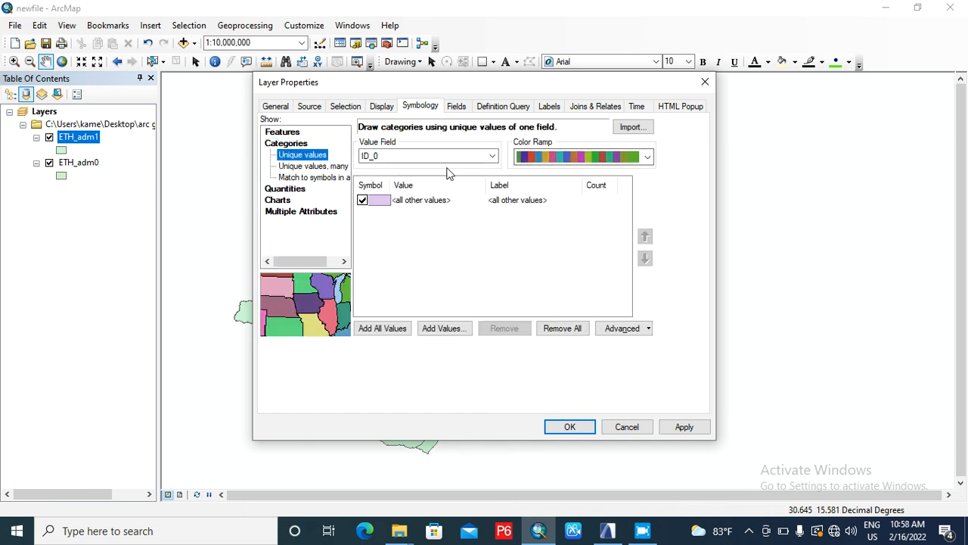
left_click(462, 155)
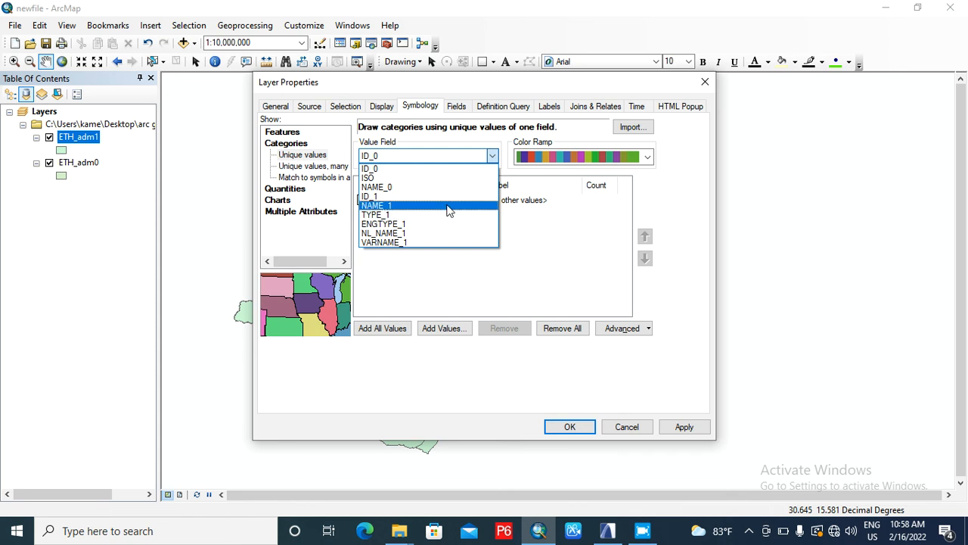
left_click(448, 206)
left_click(384, 328)
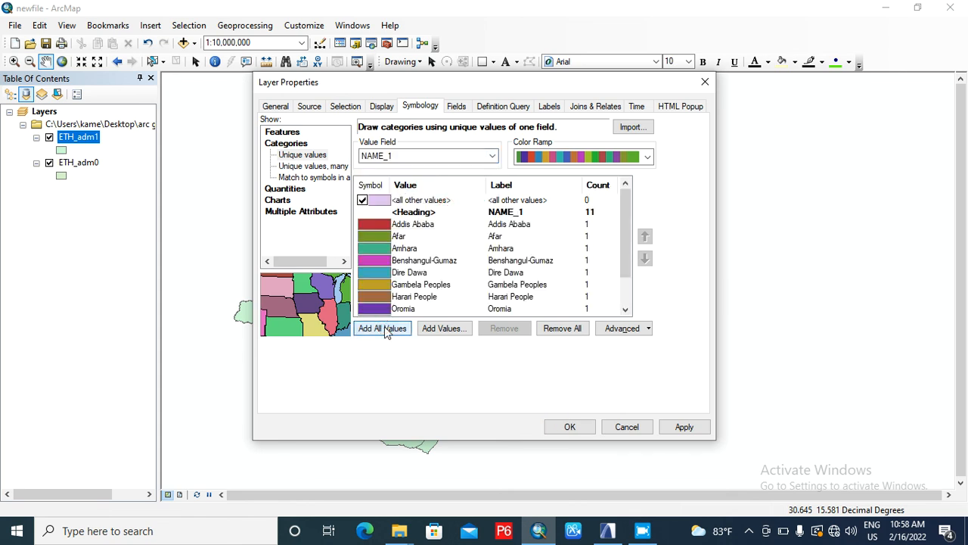
left_click(678, 428)
left_click(567, 428)
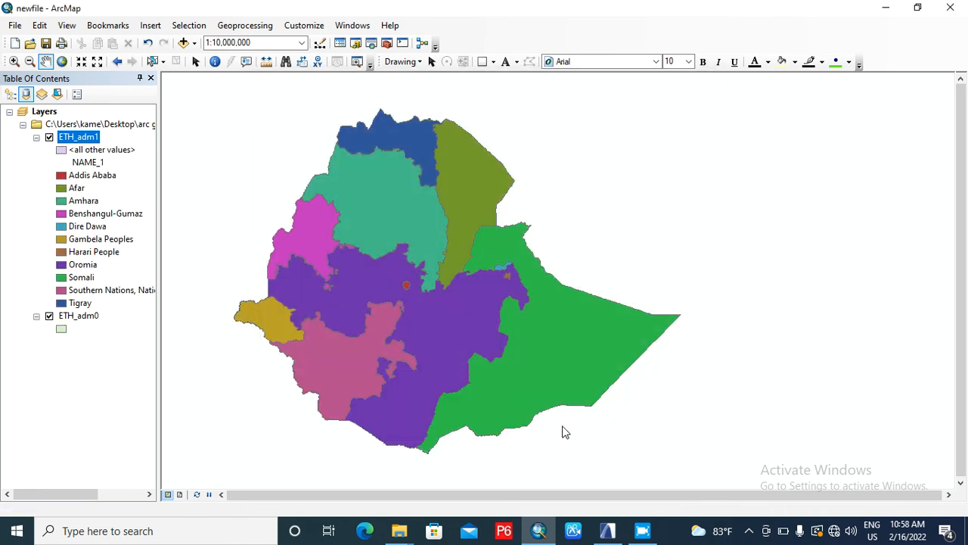
Step: Turn on feature labels for the ETH_adm1 layer
scroll(587, 398, "up", 2)
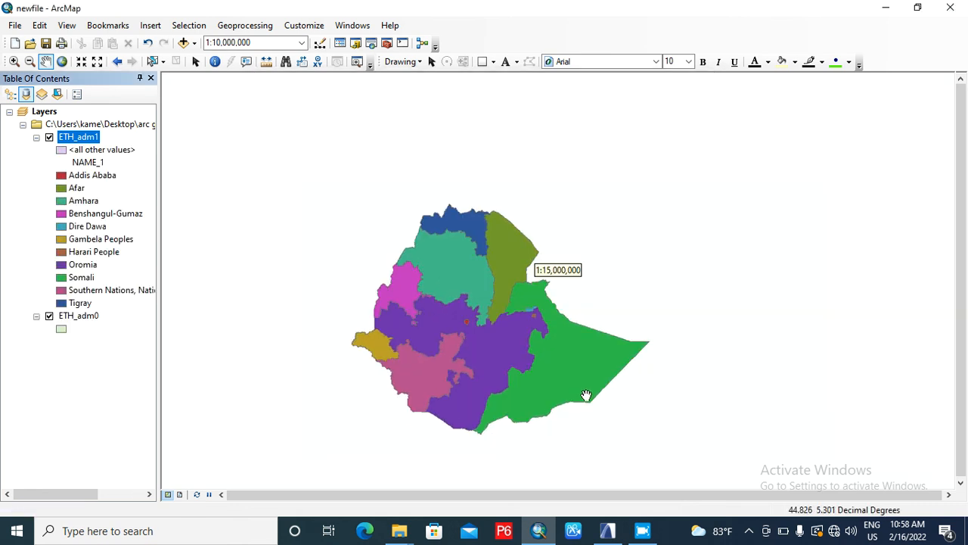
scroll(587, 395, "down", 3)
scroll(586, 395, "up", 2)
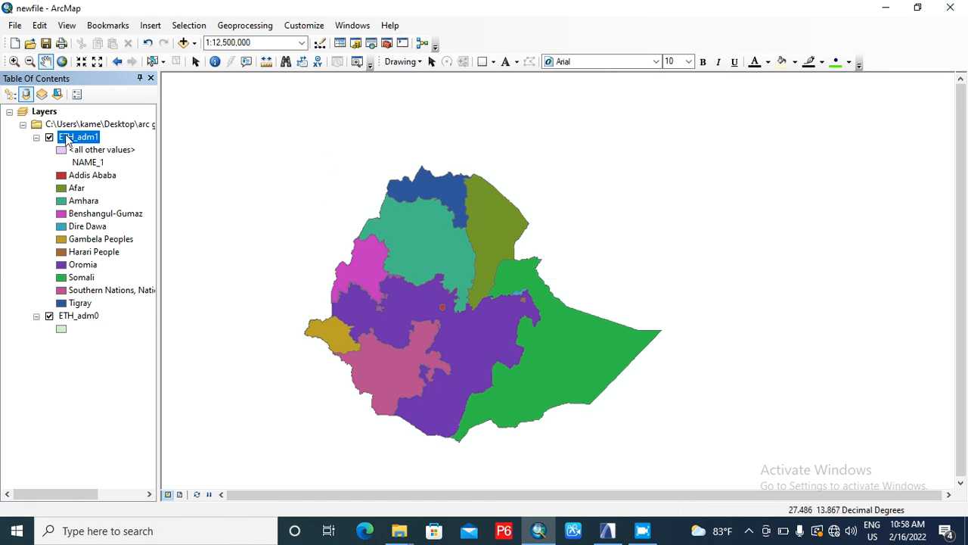
right_click(68, 141)
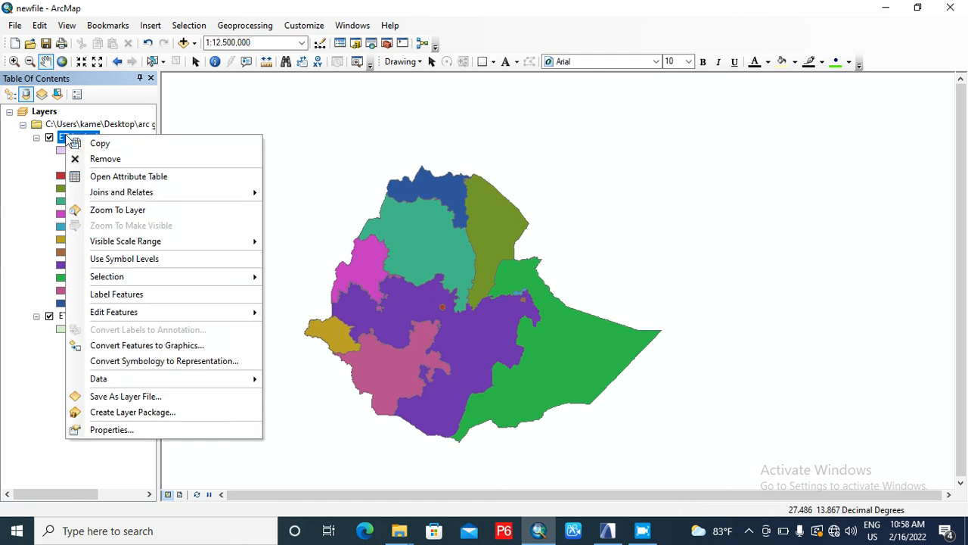
left_click(77, 294)
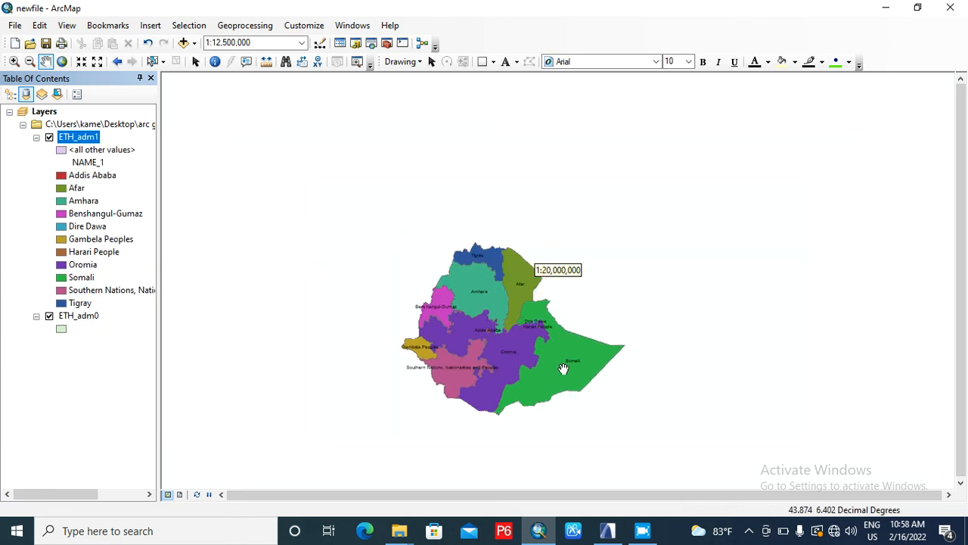
left_click(800, 535)
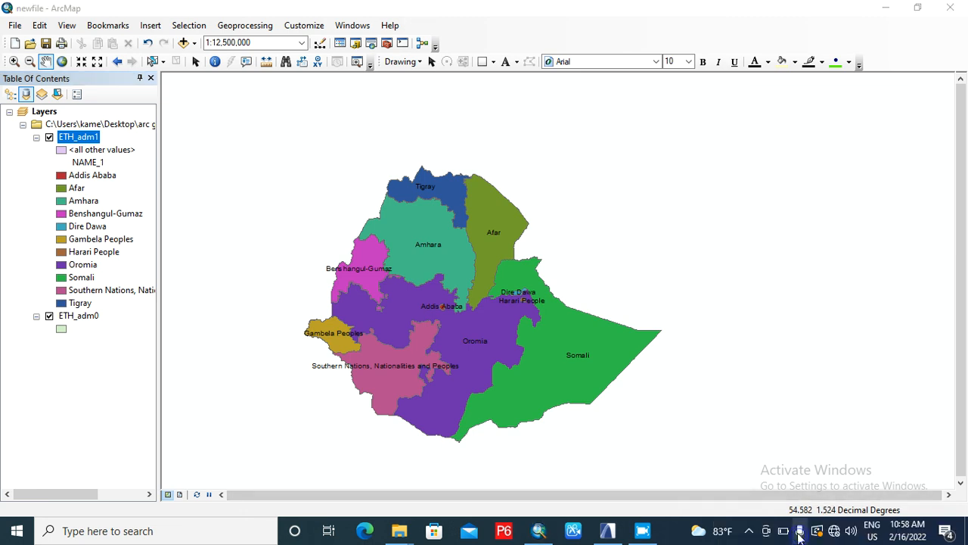
left_click(752, 529)
left_click(764, 474)
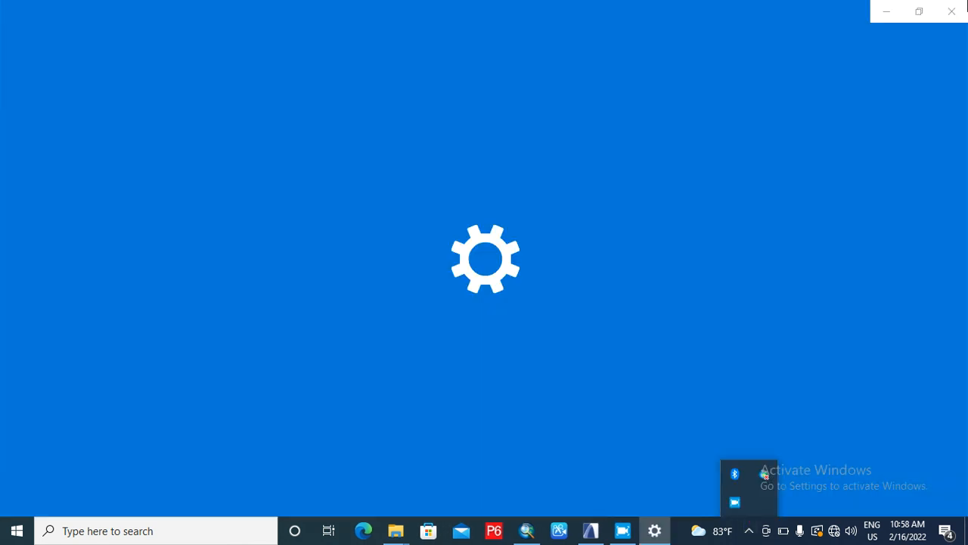
left_click(950, 12)
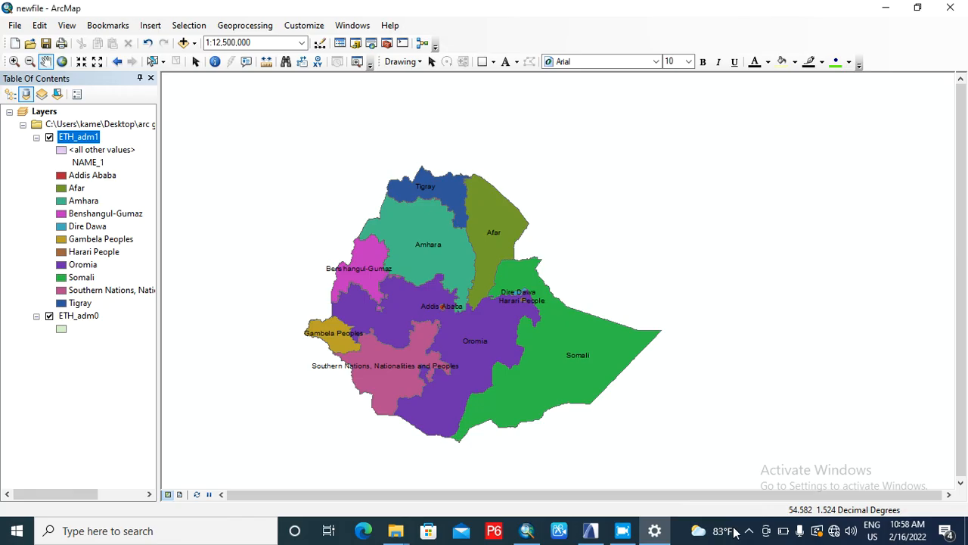